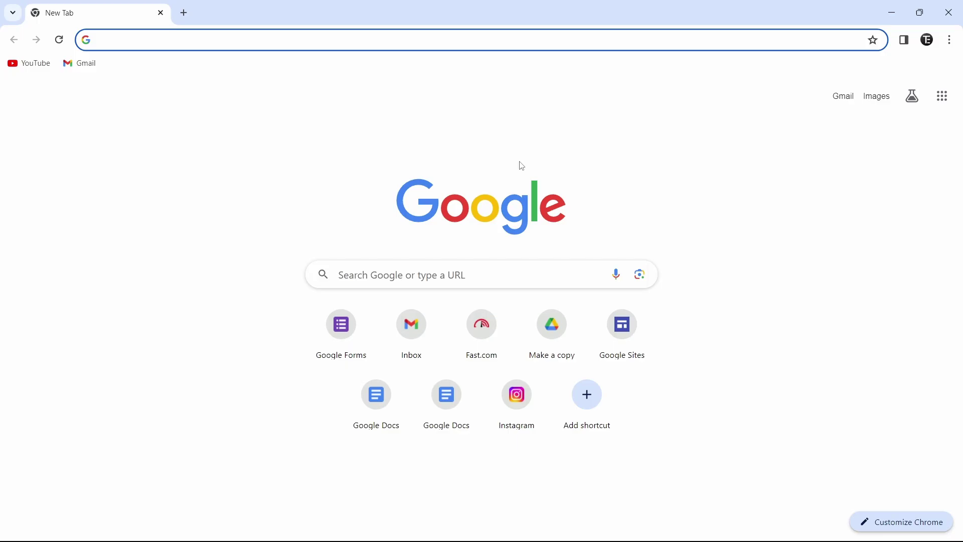
pyautogui.write('shaa')
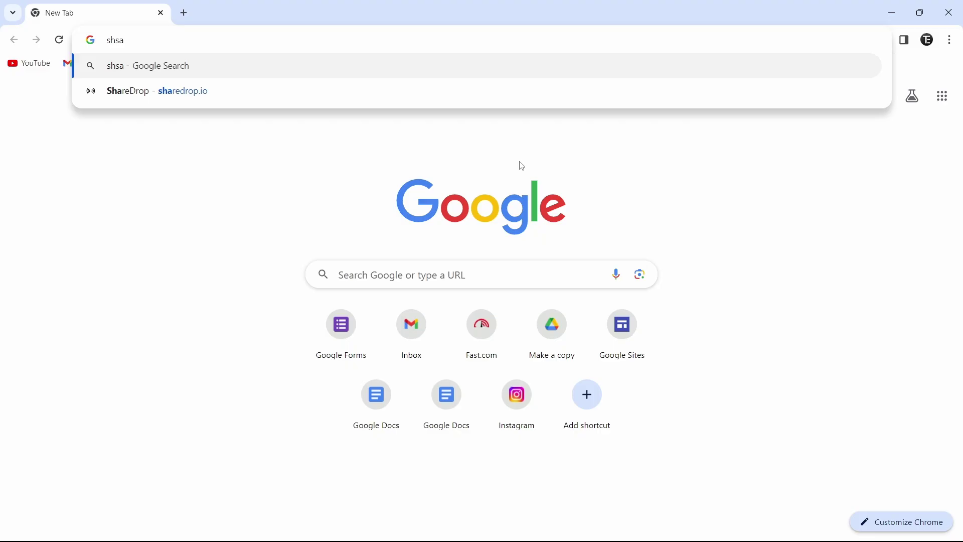
# Fix the mistyped query and search Google for 'sharedrop'.
pyautogui.press('BackSpace')
pyautogui.press('BackSpace')
pyautogui.press('Down')
pyautogui.press('Return')
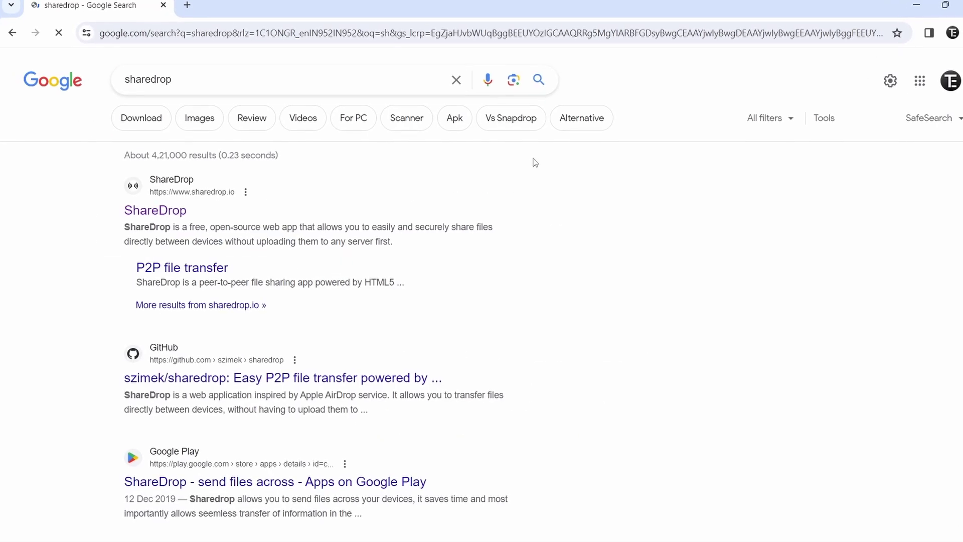
# Open the ShareDrop site and create a room link and QR code for the phone.
pyautogui.click(158, 210)
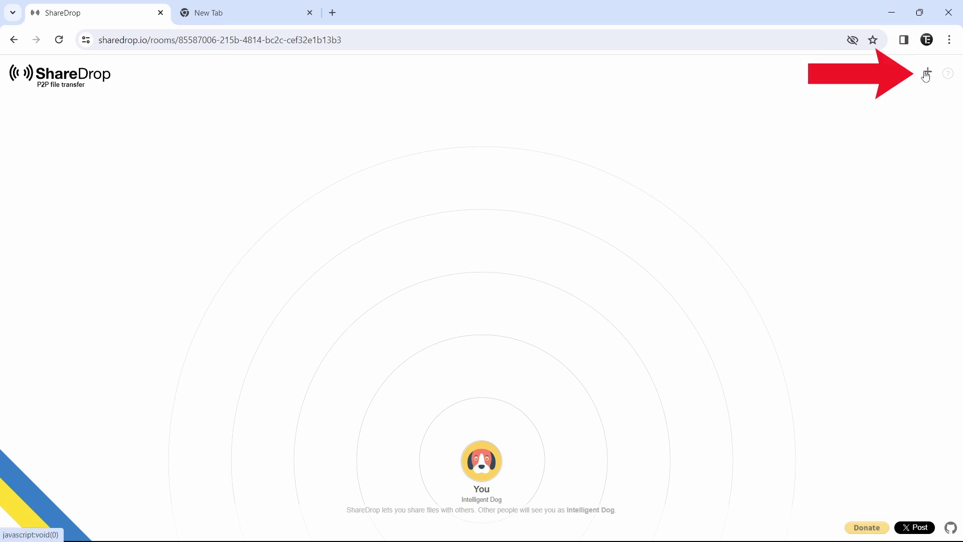
pyautogui.click(927, 72)
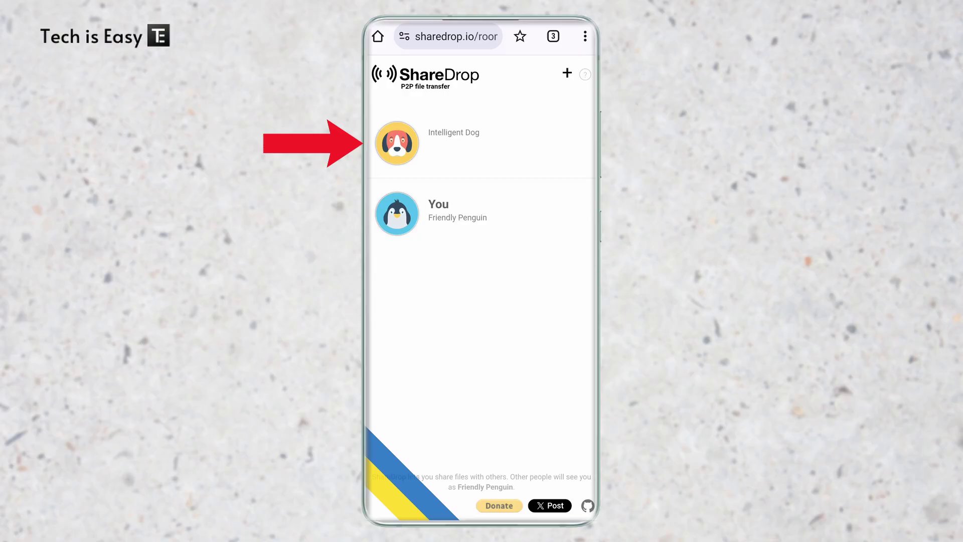
# From the phone, send '7 Chrome Settings.png' to the Intelligent Dog PC via the media picker.
pyautogui.click(397, 143)
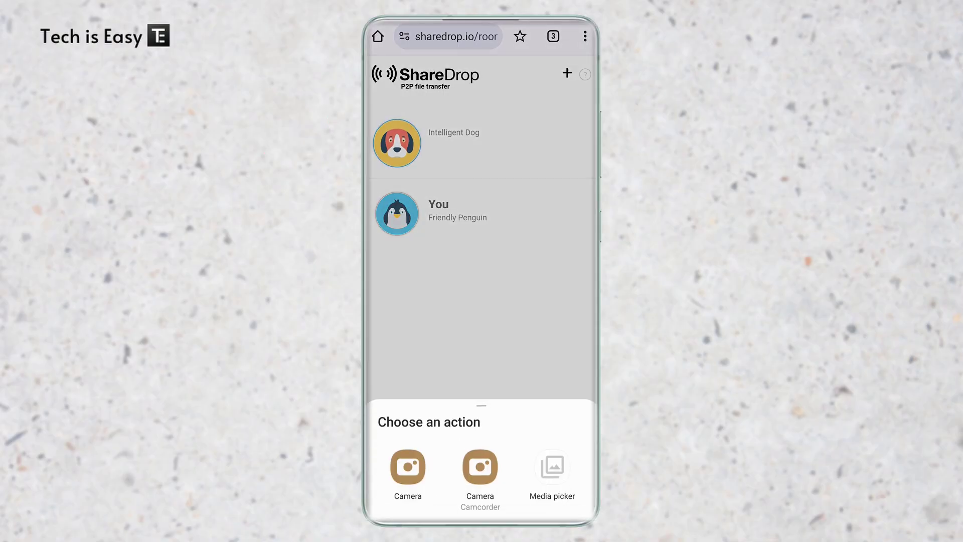
pyautogui.click(552, 472)
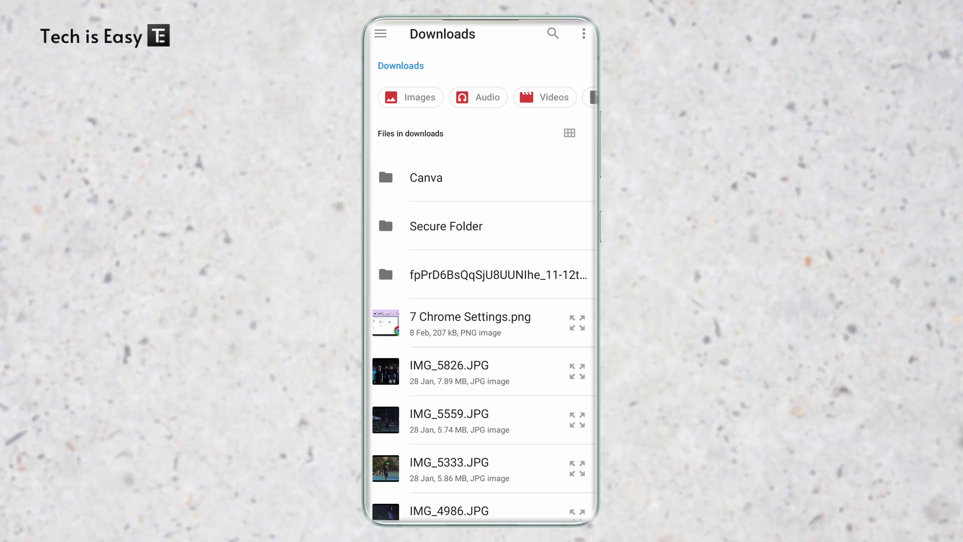
pyautogui.click(482, 324)
pyautogui.click(544, 35)
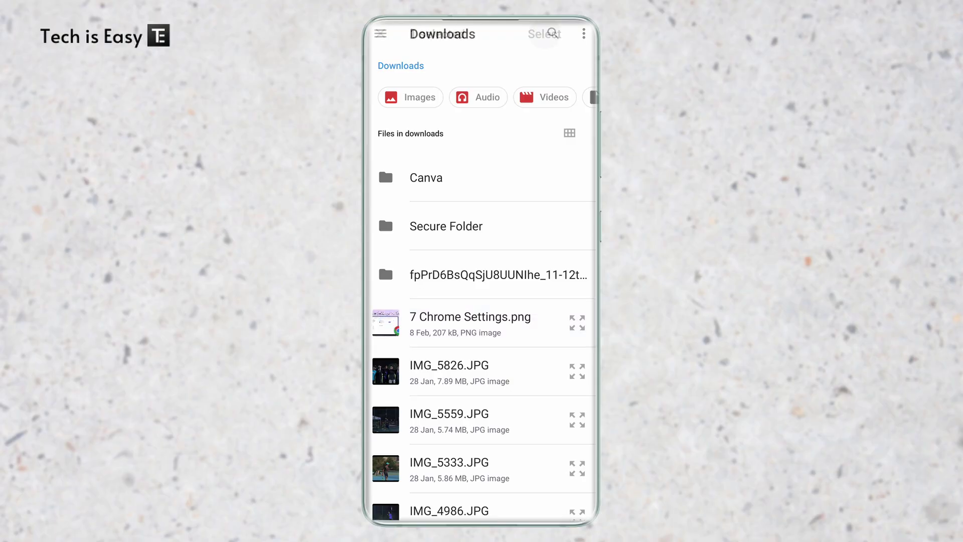
pyautogui.click(576, 154)
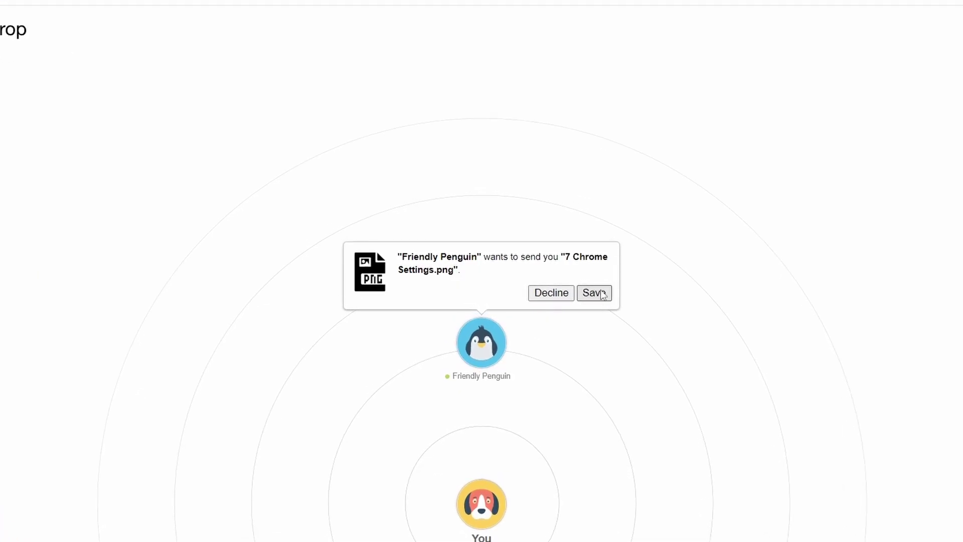
# Save the incoming '7 Chrome Settings.png' from Friendly Penguin on the PC.
pyautogui.click(600, 295)
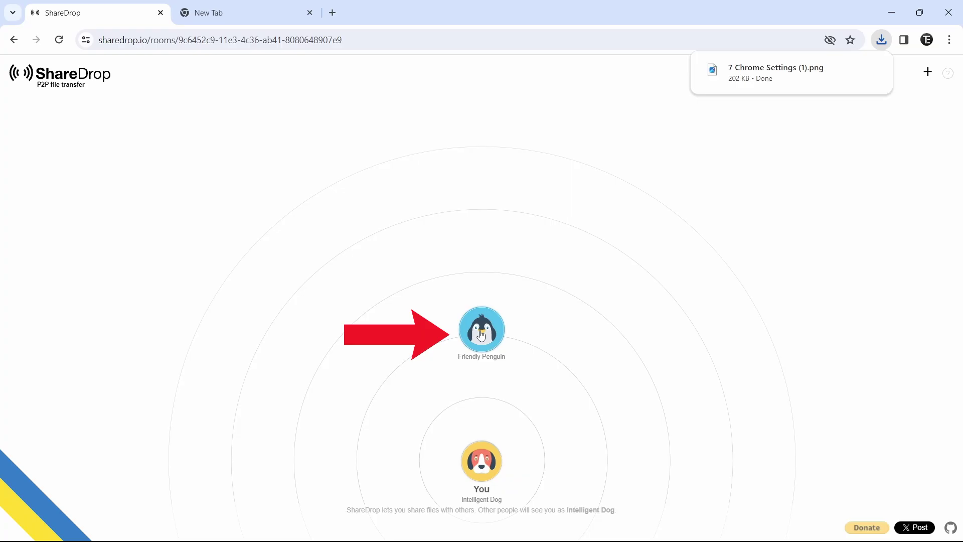
pyautogui.click(481, 331)
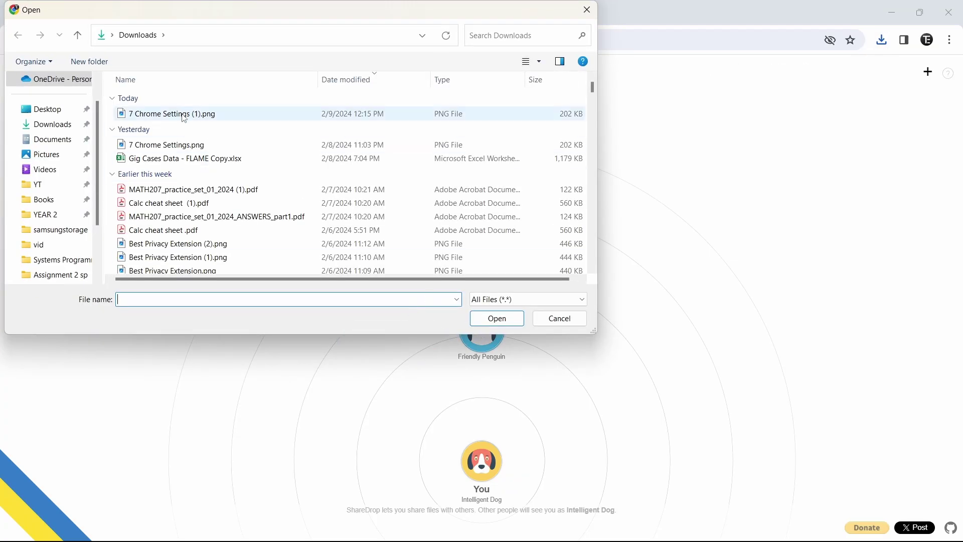
pyautogui.click(558, 319)
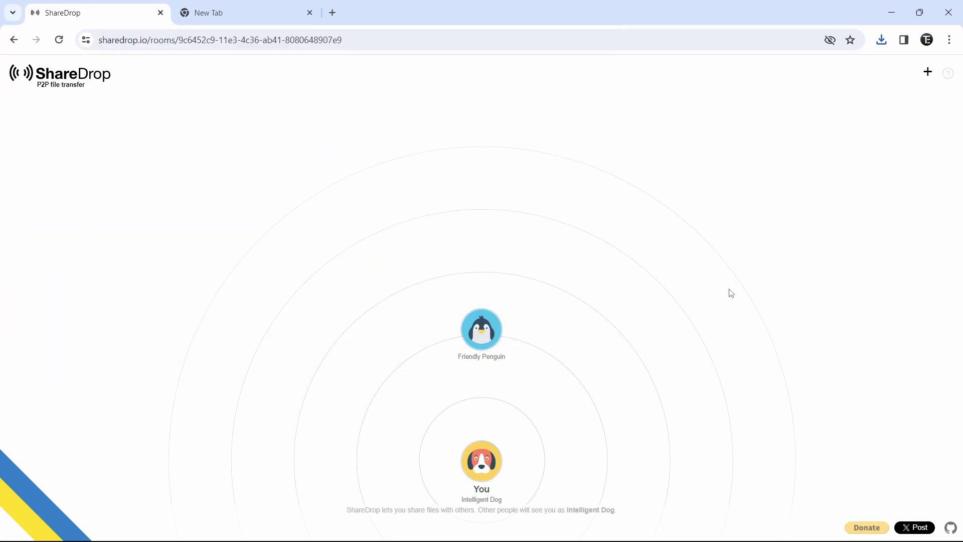